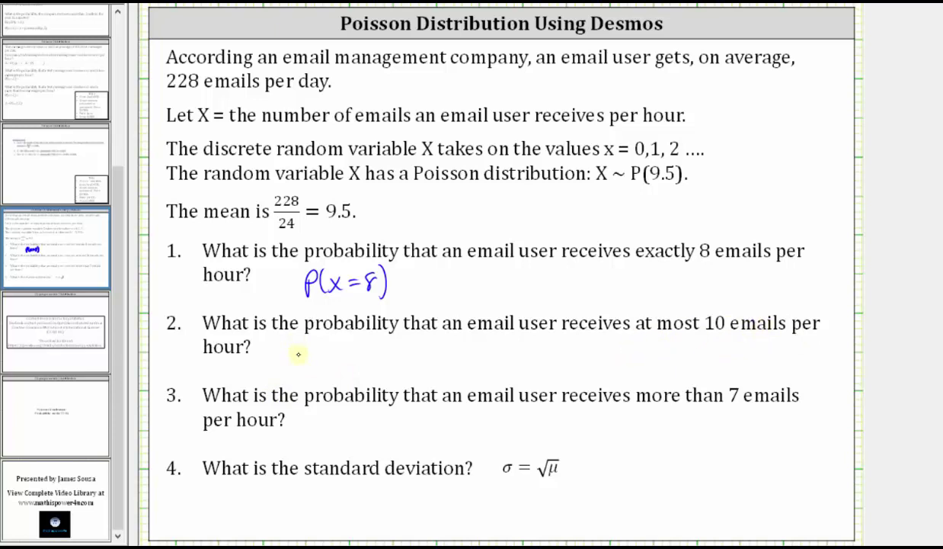
Handwrite P(x≤10) under question 2 and P(x>7) = P(x≥8) under question 3 on the slide.
mouse_move(300, 353)
left_mouse_down()
mouse_move(330, 349)
mouse_move(322, 352)
mouse_move(348, 353)
mouse_move(344, 360)
mouse_move(375, 354)
mouse_move(368, 348)
mouse_move(378, 351)
mouse_move(383, 338)
mouse_move(395, 366)
left_mouse_up()
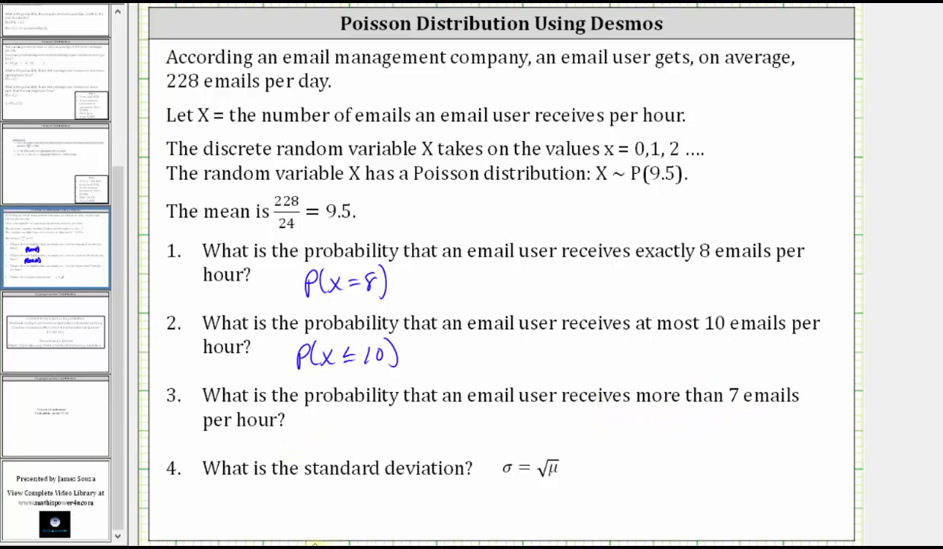
mouse_move(313, 426)
left_mouse_down()
mouse_move(340, 420)
mouse_move(332, 425)
mouse_move(388, 439)
left_mouse_up()
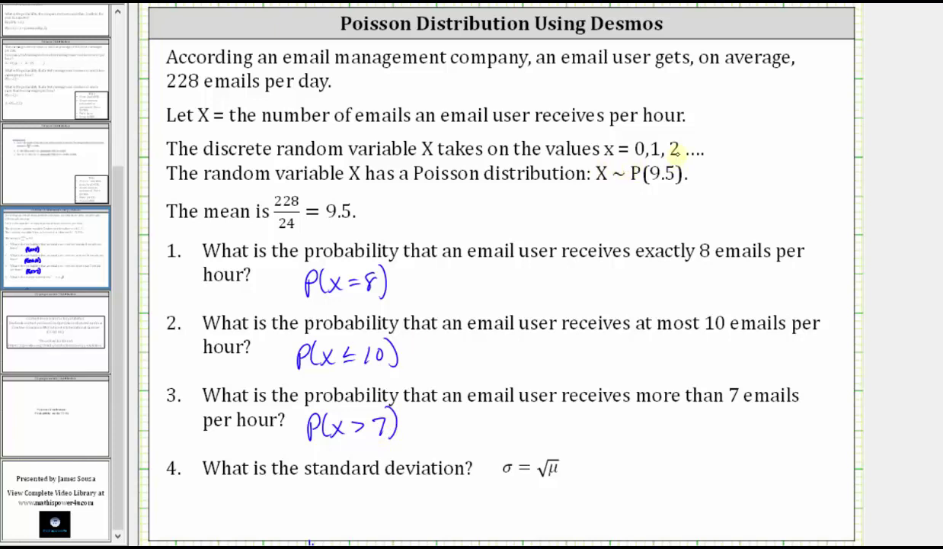
mouse_move(439, 414)
left_mouse_down()
mouse_move(458, 431)
mouse_move(505, 429)
mouse_move(519, 415)
mouse_move(529, 433)
left_mouse_up()
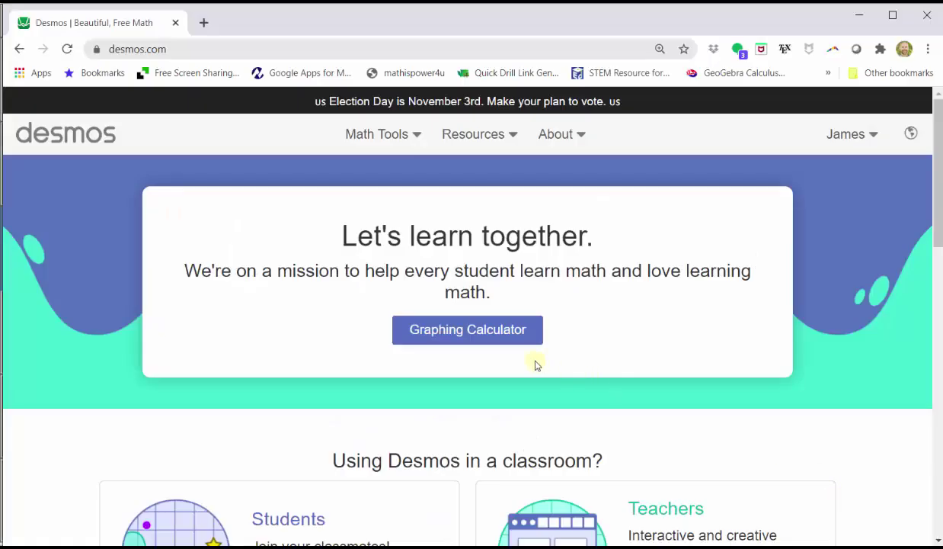
In the graphing calculator, enter poissondist(9.5) from the keypad's Dist functions as expression 1.
left_click(491, 332)
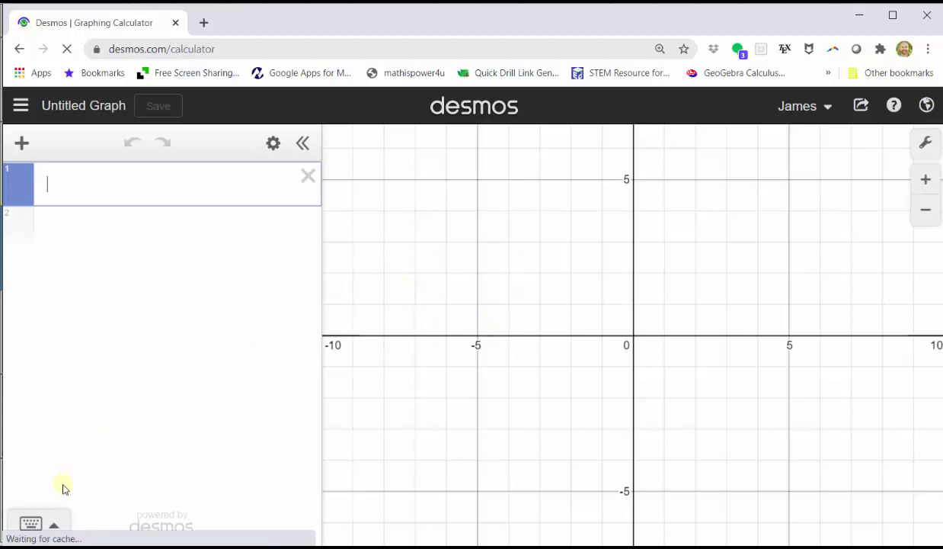
left_click(33, 521)
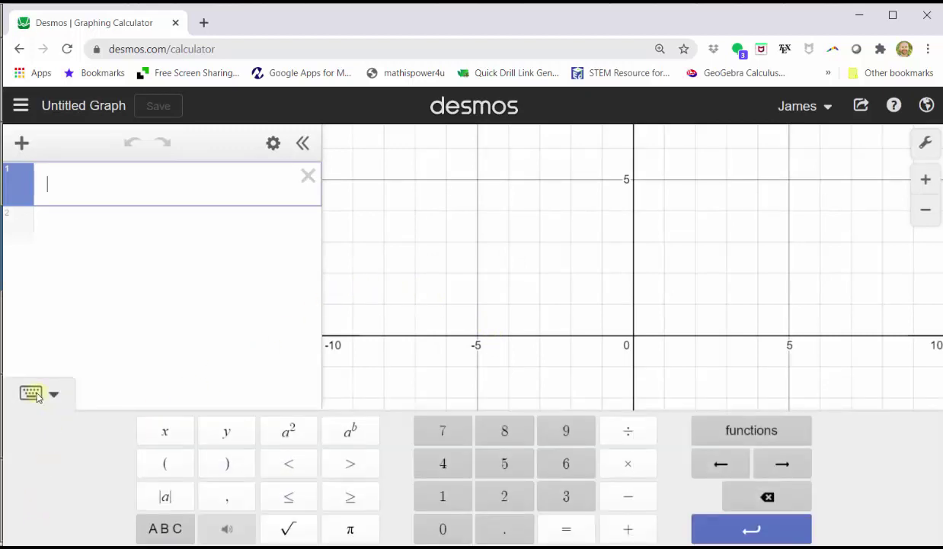
left_click(747, 428)
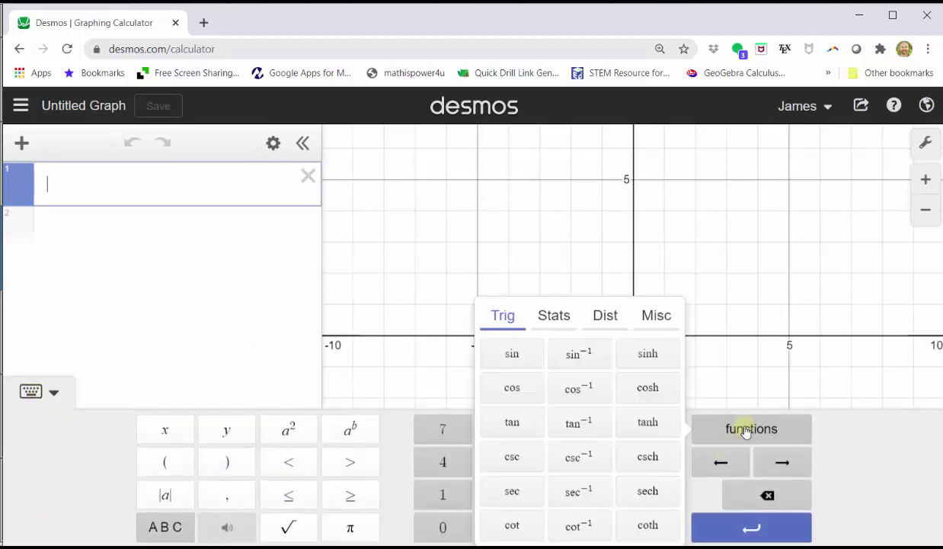
left_click(610, 320)
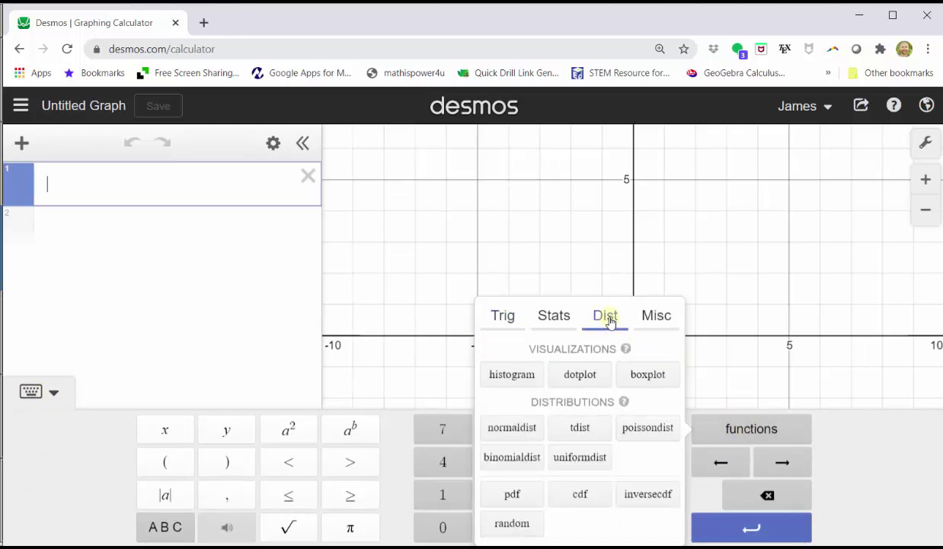
left_click(643, 428)
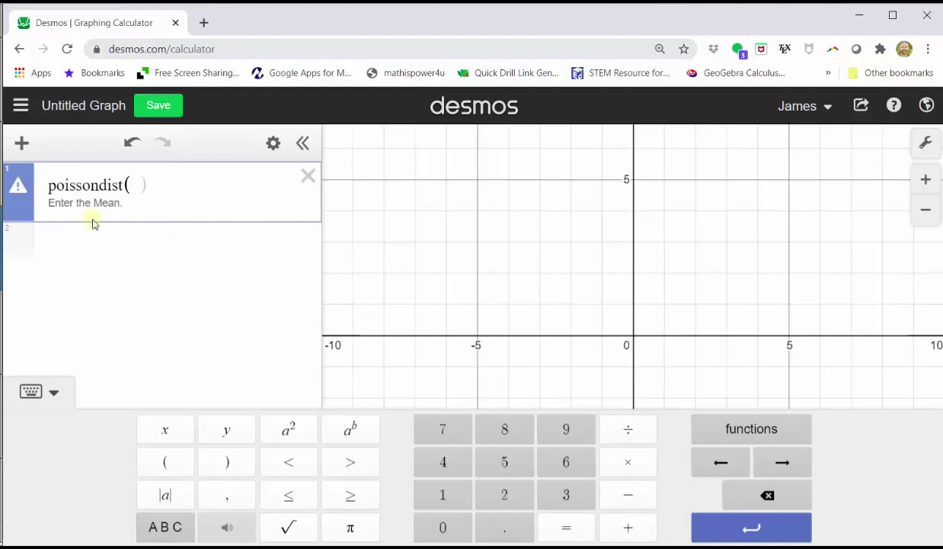
left_click(566, 430)
left_click(509, 528)
left_click(504, 462)
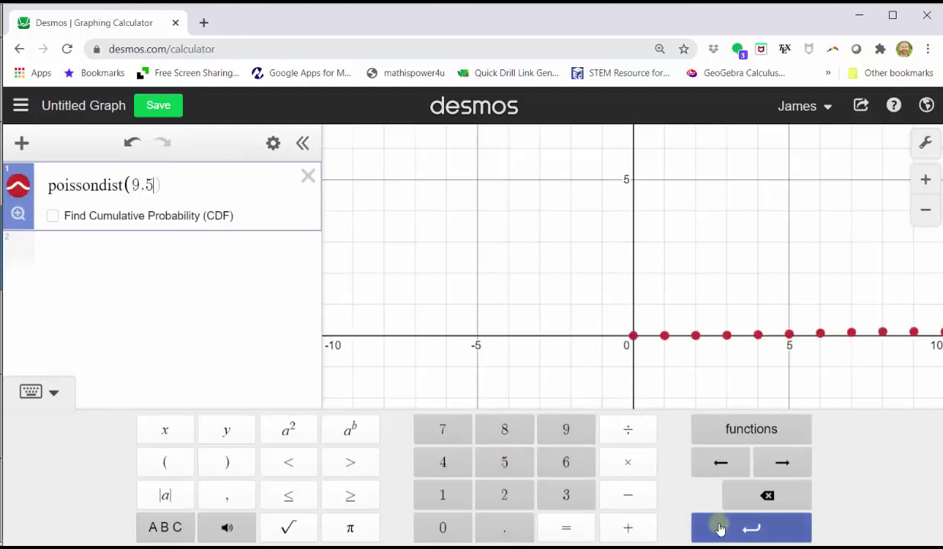
left_click(725, 526)
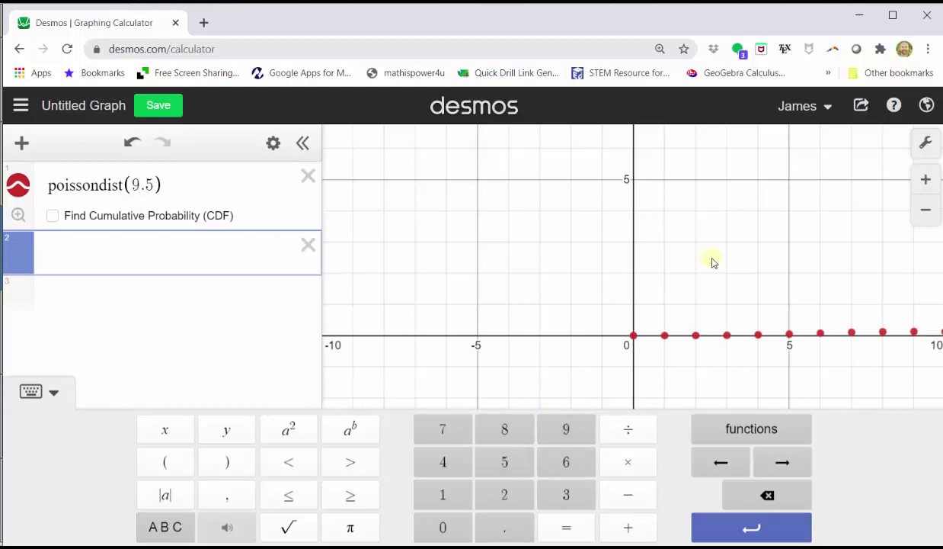
Zoom to fit all Poisson points and label the points at x=6, 7 and 8, showing P(x=8)=0.12316.
left_click(18, 216)
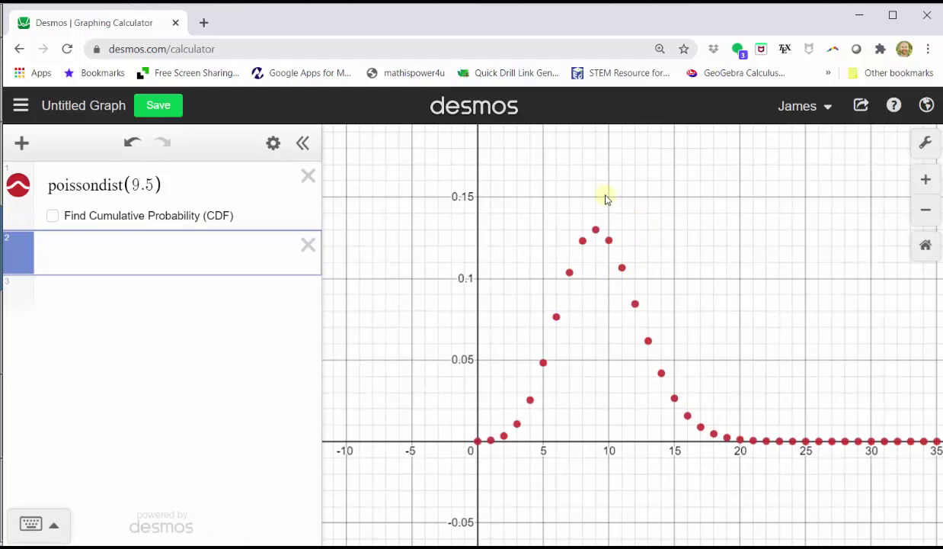
left_click(557, 317)
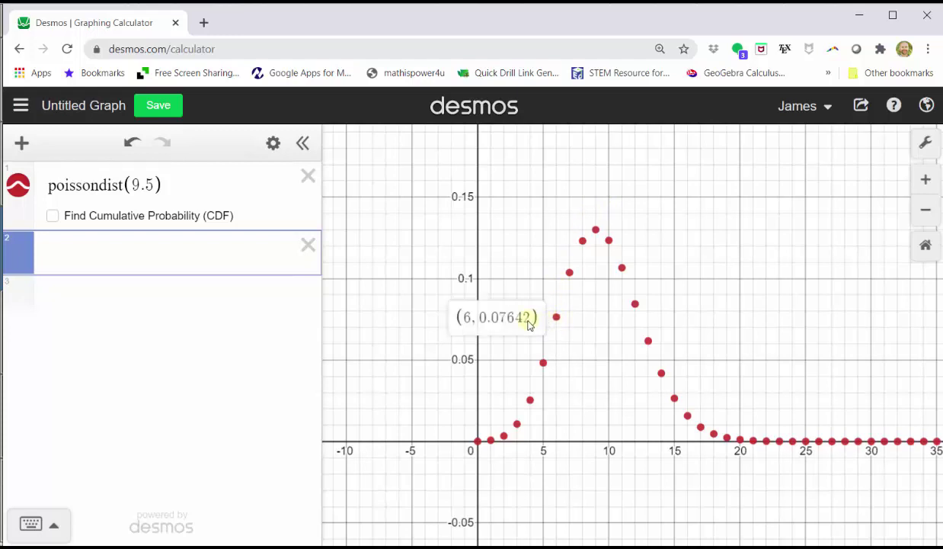
left_click(569, 272)
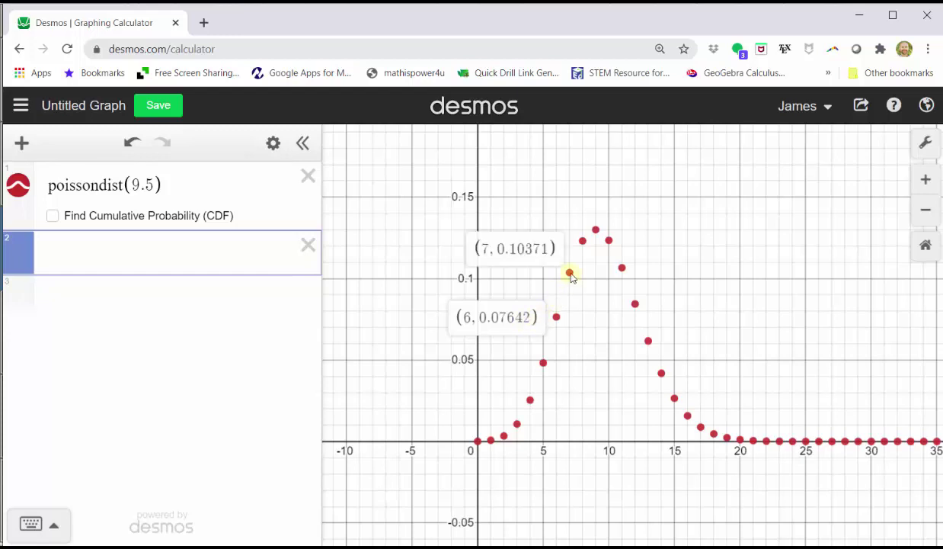
left_click(583, 241)
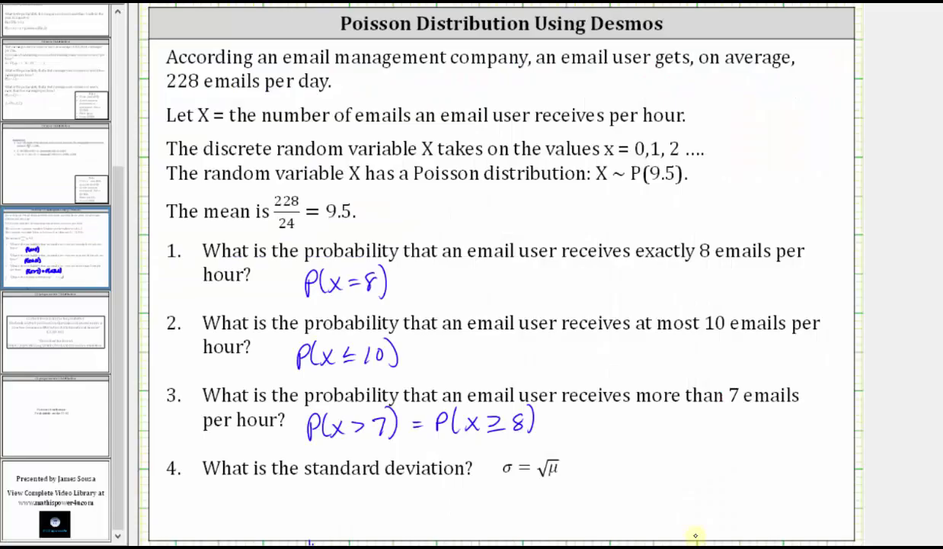
Write ≈ 0.1232 after P(x=8) as the answer to question 1.
mouse_move(398, 282)
left_mouse_down()
mouse_move(458, 274)
mouse_move(484, 275)
mouse_move(483, 290)
mouse_move(515, 281)
left_mouse_up()
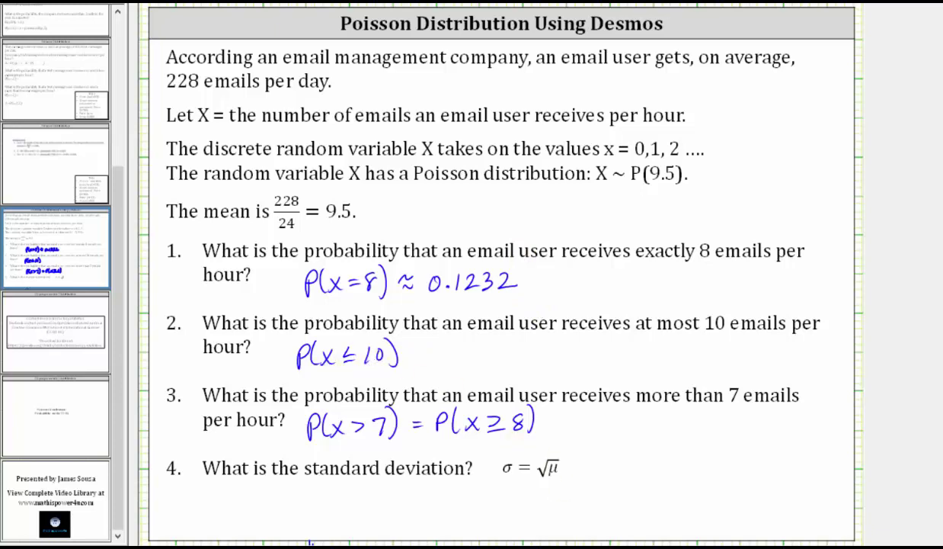
key("alt+Tab")
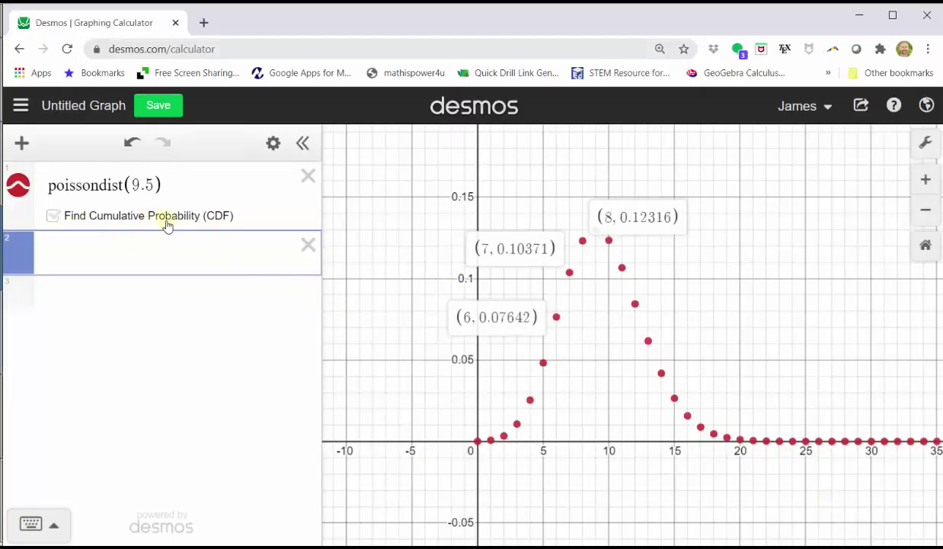
Turn on cumulative probability with Min 0 and Max 10, giving 0.645328434945.
left_click(53, 216)
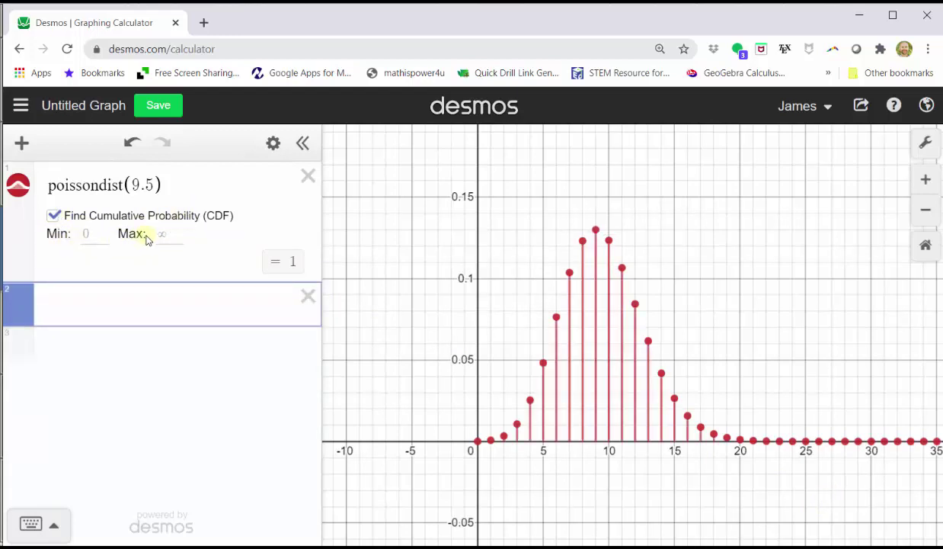
left_click(93, 234)
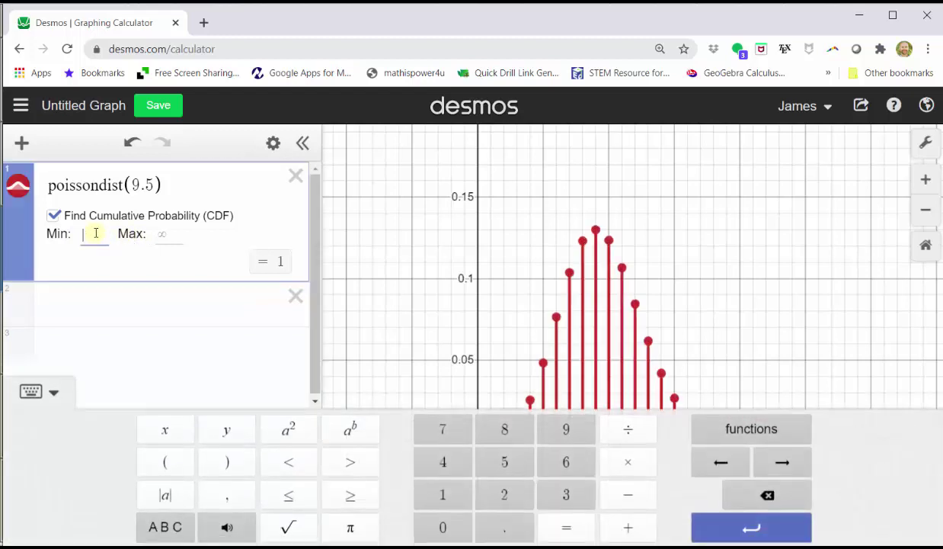
type("0")
left_click(164, 230)
type("10")
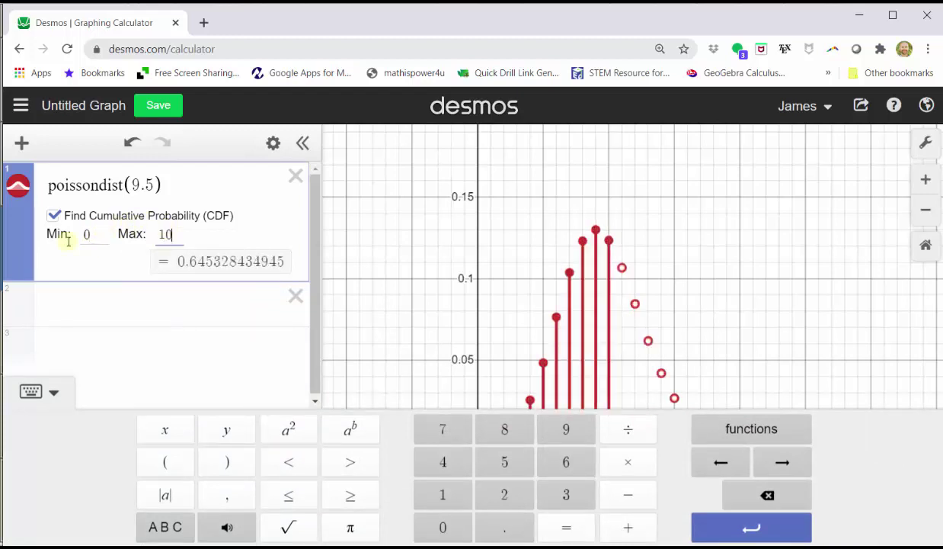
left_click(30, 391)
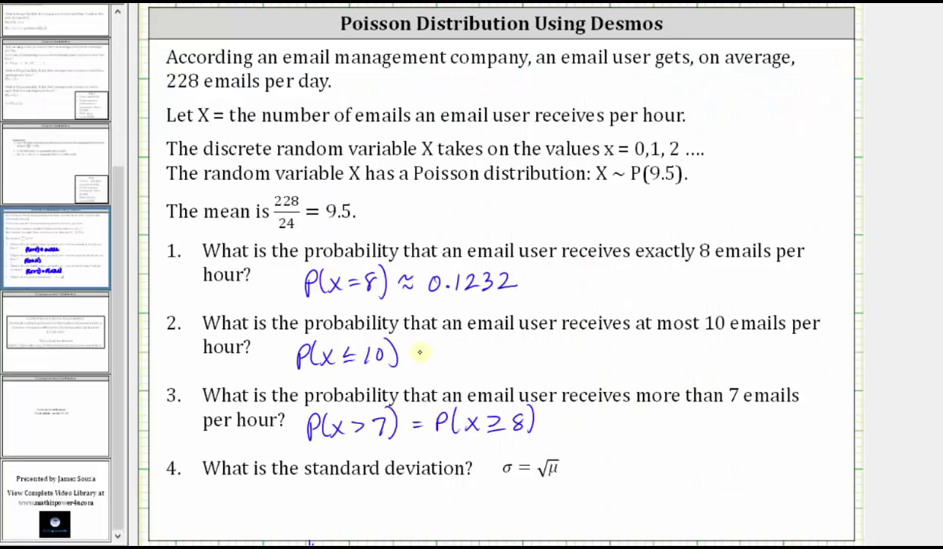
Handwrite ≈ 0.6453 after P(x≤10) for question 2.
mouse_move(414, 352)
left_mouse_down()
mouse_move(451, 349)
mouse_move(495, 364)
mouse_move(531, 356)
mouse_move(519, 365)
left_mouse_up()
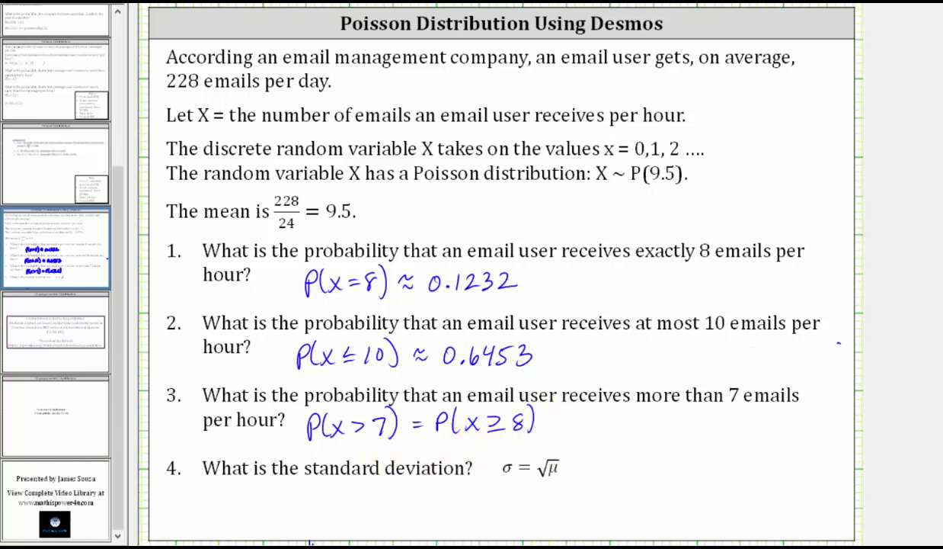
Change the cumulative range to Min 8 and Max infinity, giving 0.731336818216.
left_click(828, 509)
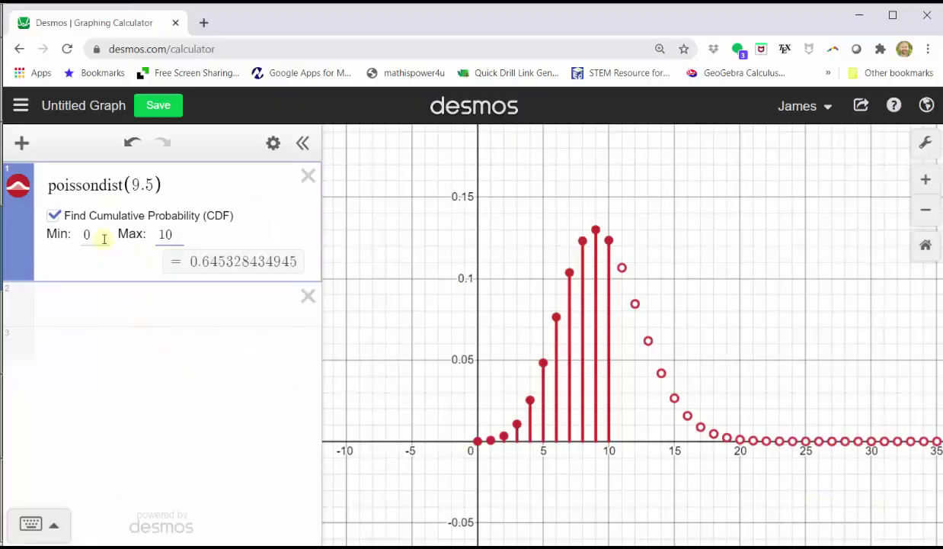
double_click(77, 235)
type("8")
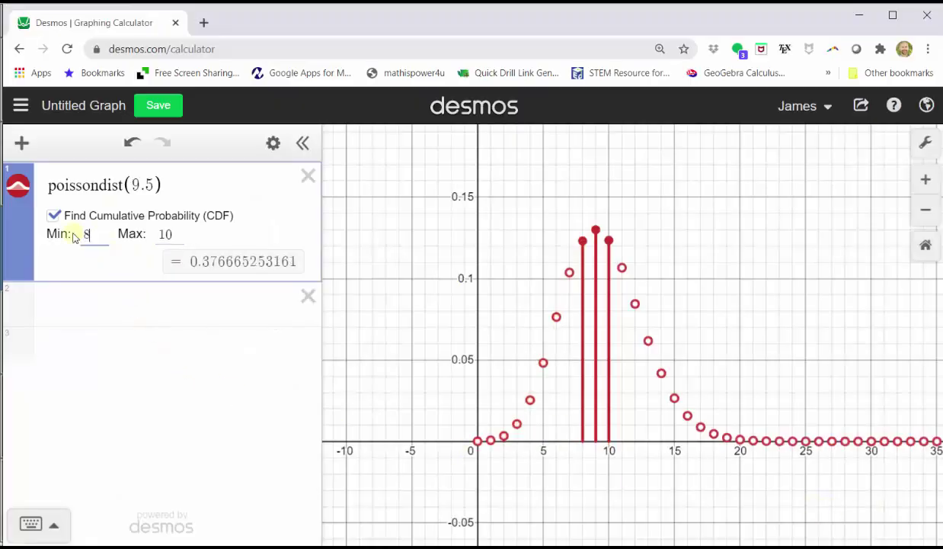
left_click(156, 237)
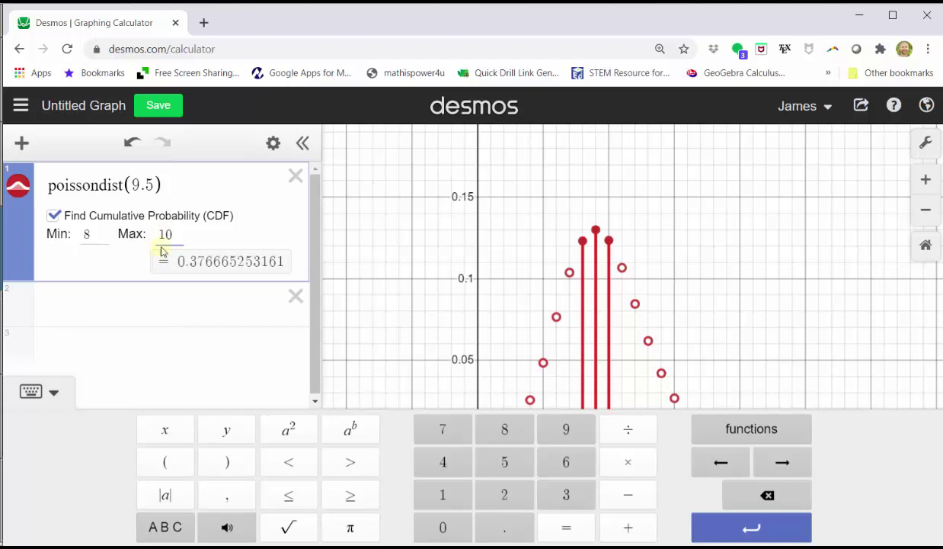
double_click(156, 235)
key("BackSpace")
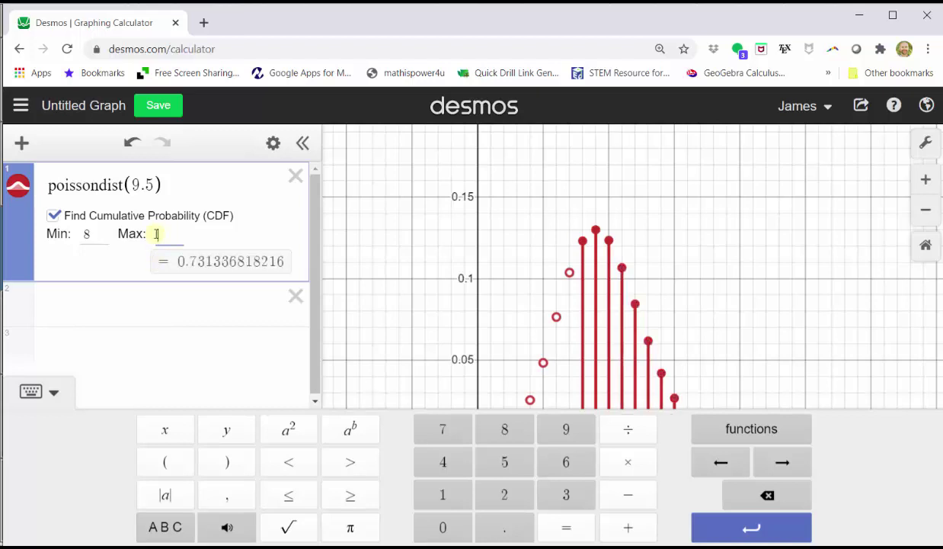
key("Escape")
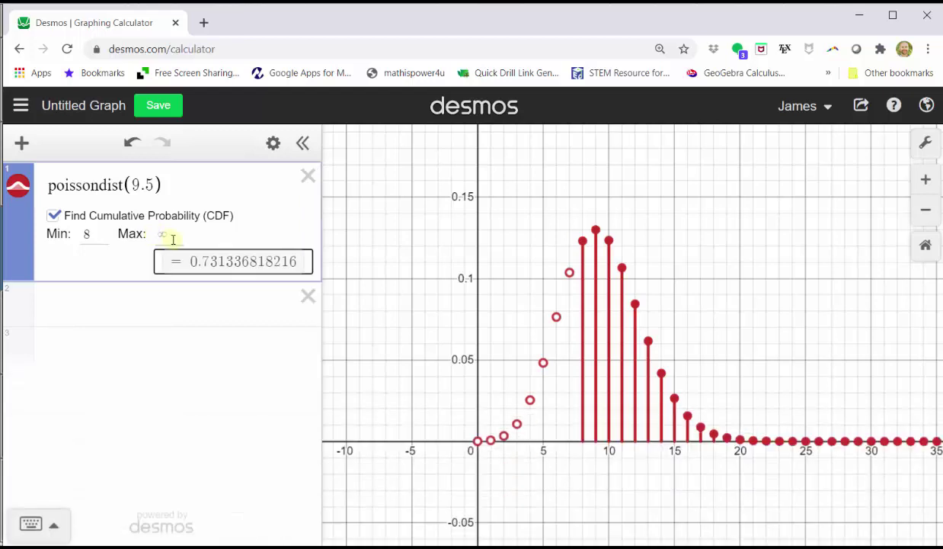
left_click(174, 234)
type("in")
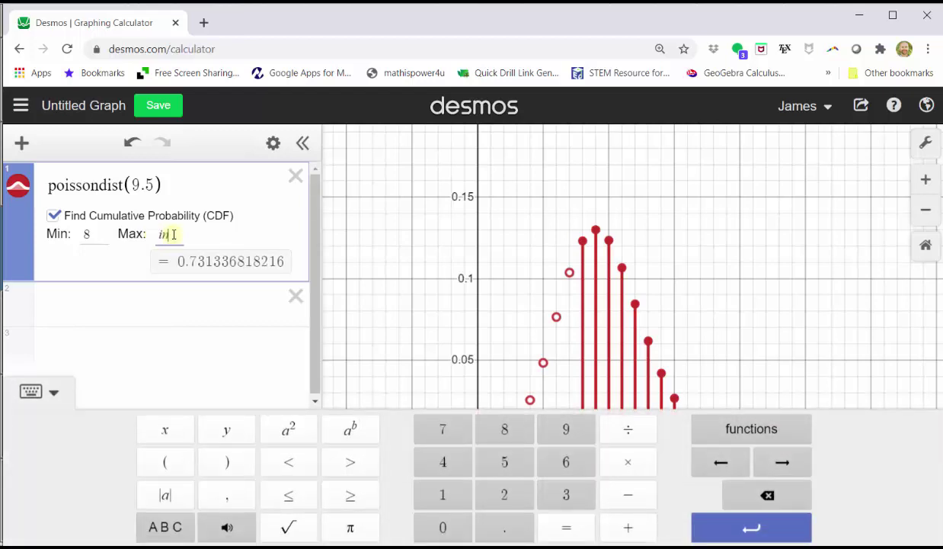
type("finity")
left_click(32, 392)
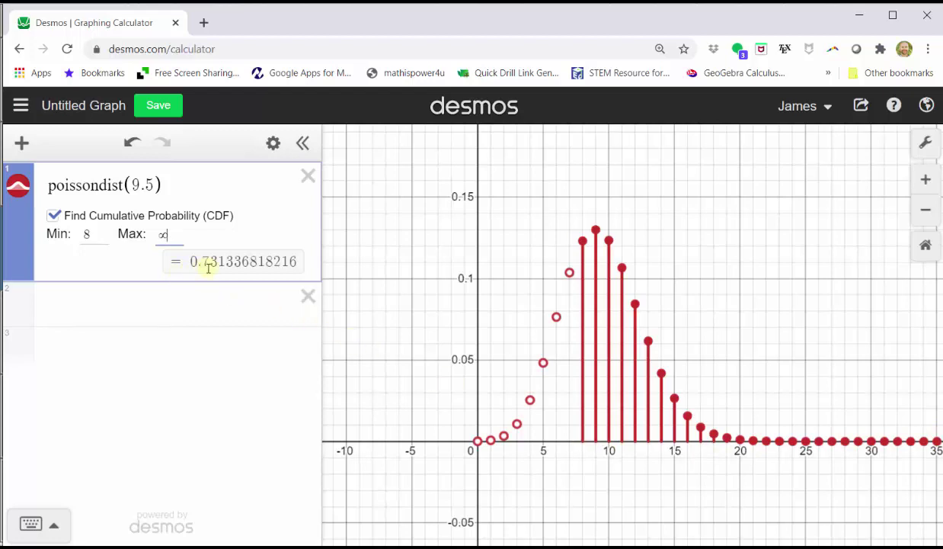
Write ≈ 0.7313 for question 3 and start question 4 with σ = √9.5 ≈.
mouse_move(598, 417)
left_mouse_down()
mouse_move(660, 413)
mouse_move(656, 430)
left_mouse_up()
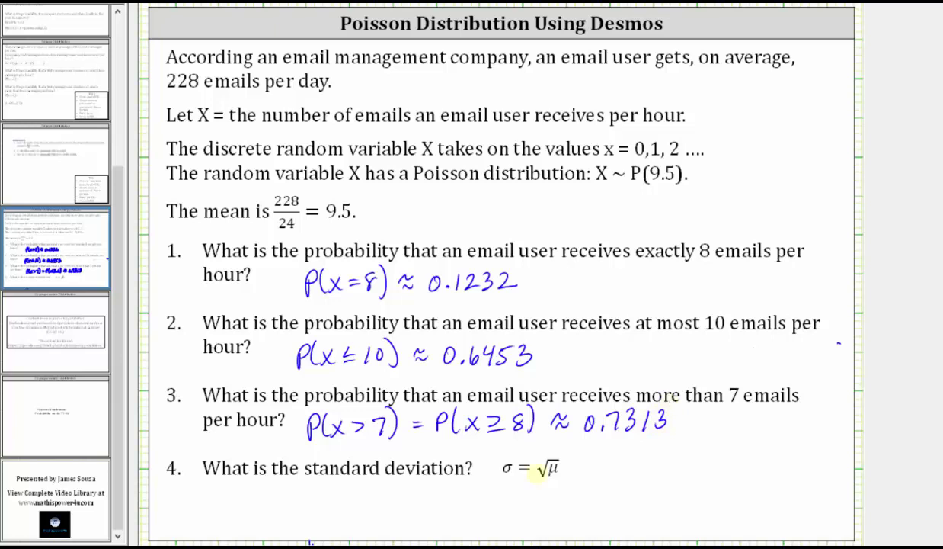
mouse_move(223, 504)
left_mouse_down()
mouse_move(218, 515)
mouse_move(257, 499)
left_mouse_up()
mouse_move(242, 509)
left_mouse_down()
mouse_move(287, 512)
mouse_move(271, 507)
mouse_move(273, 492)
mouse_move(303, 493)
mouse_move(293, 502)
mouse_move(302, 512)
mouse_move(308, 501)
mouse_move(313, 527)
mouse_move(312, 507)
mouse_move(354, 503)
left_mouse_up()
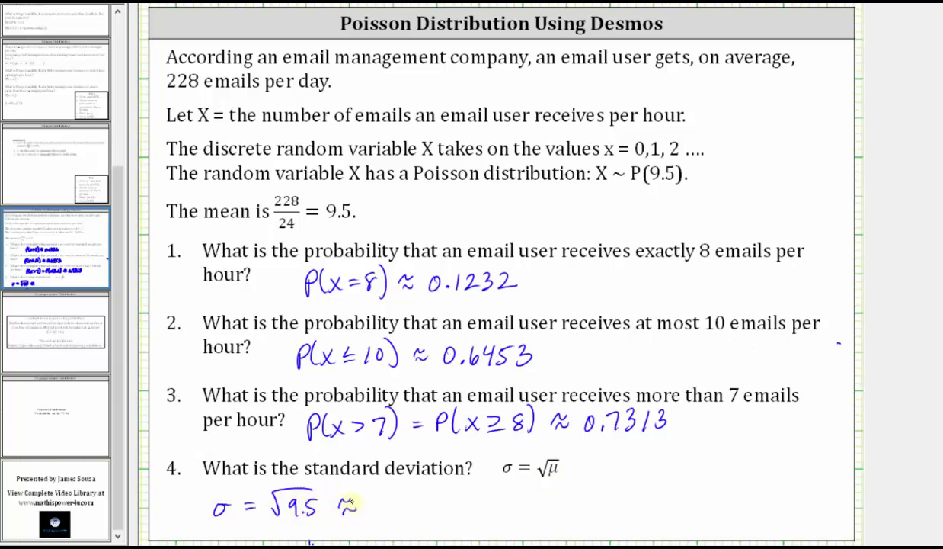
key("alt+Tab")
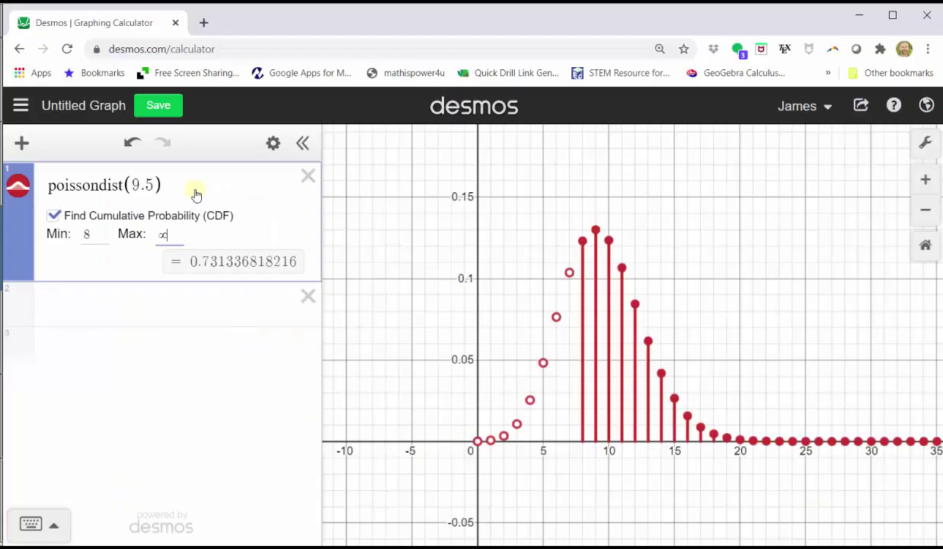
Enter √9.5 as a new expression, giving 3.08220700148.
left_click(134, 304)
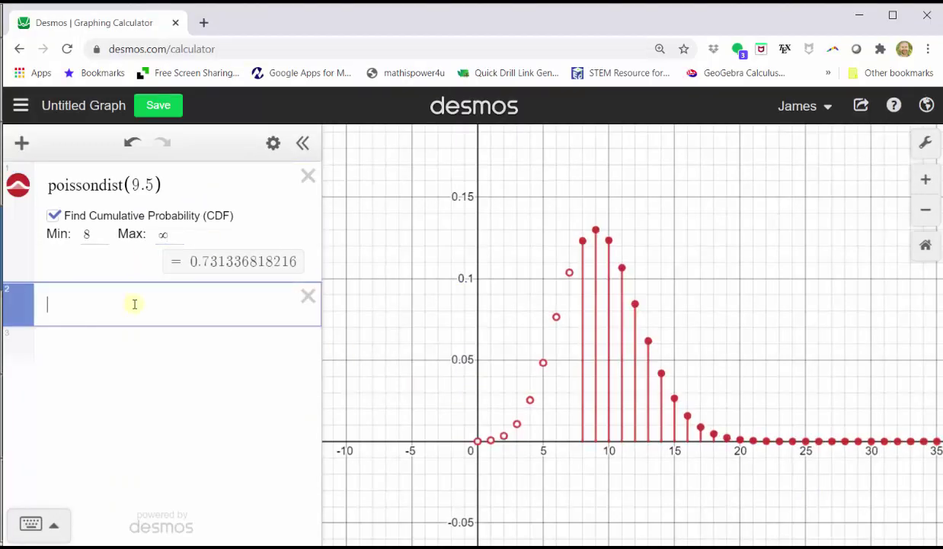
left_click(35, 524)
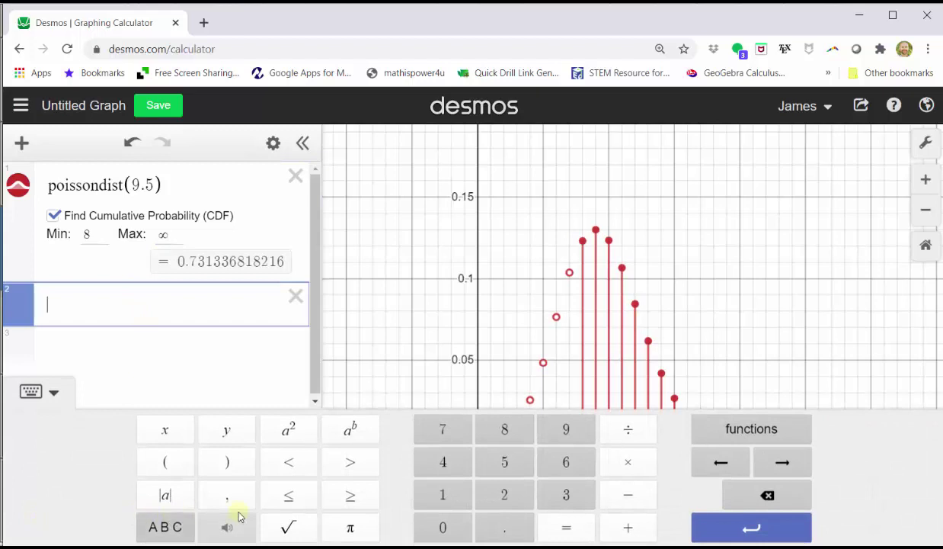
left_click(291, 526)
type("95")
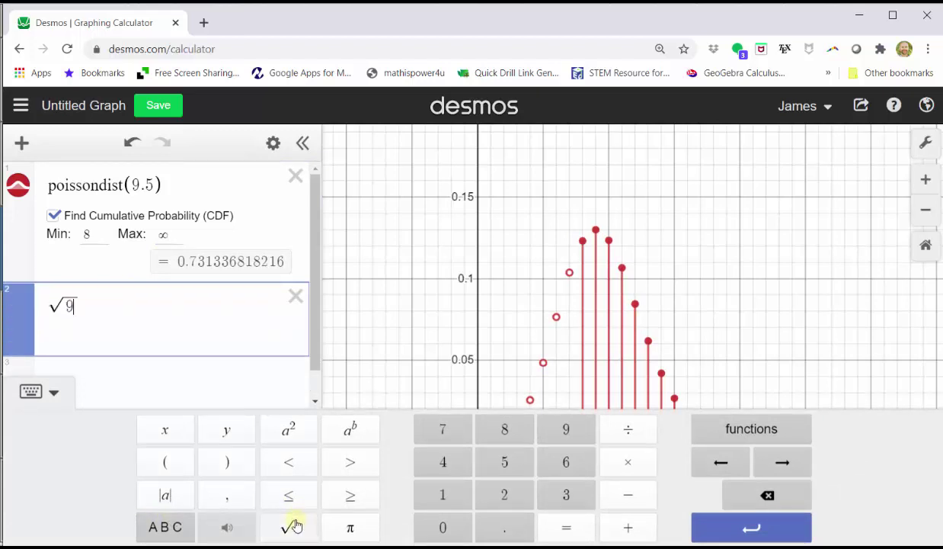
key("BackSpace")
type(".5")
key("Return")
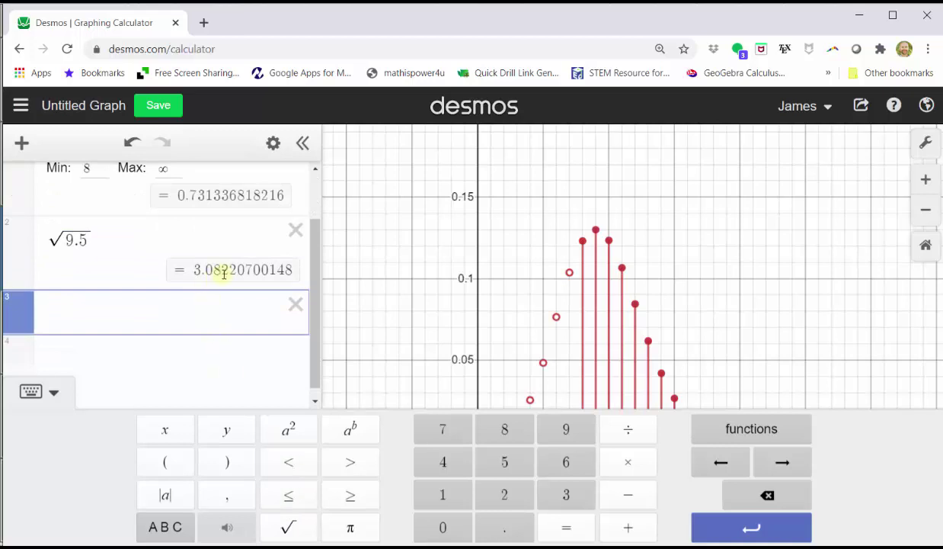
Enter stdev(poissondist(9.5)) to confirm 3.08220700148, then write 3.0822 on the slide.
left_click(709, 423)
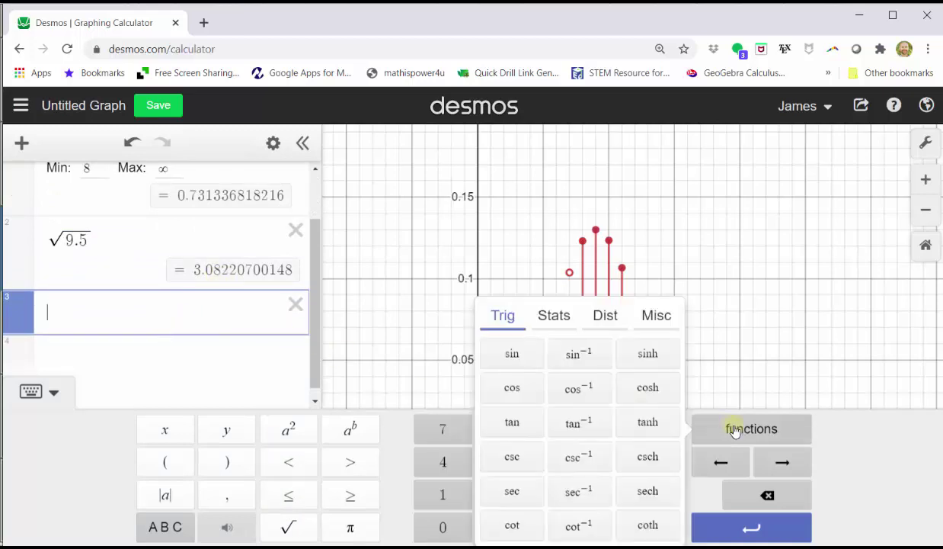
left_click(554, 315)
left_click(648, 412)
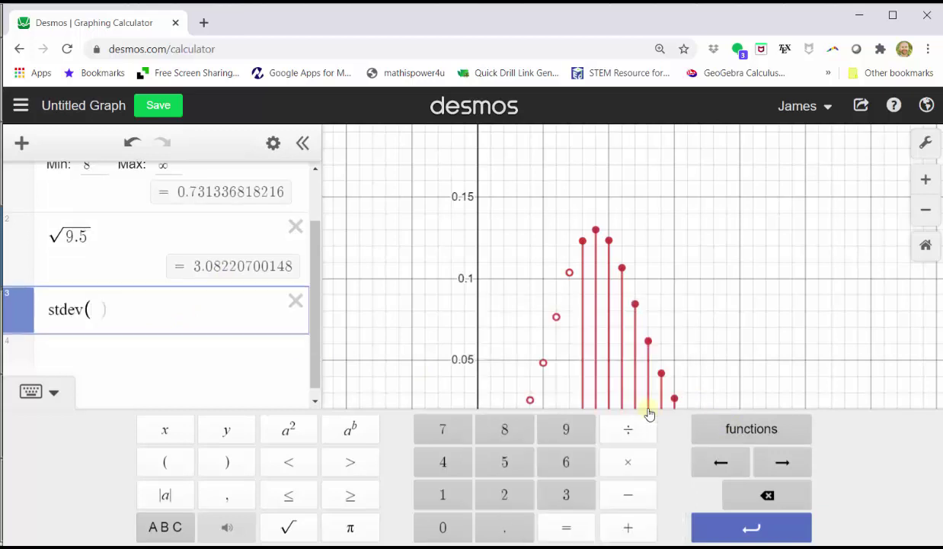
left_click(785, 425)
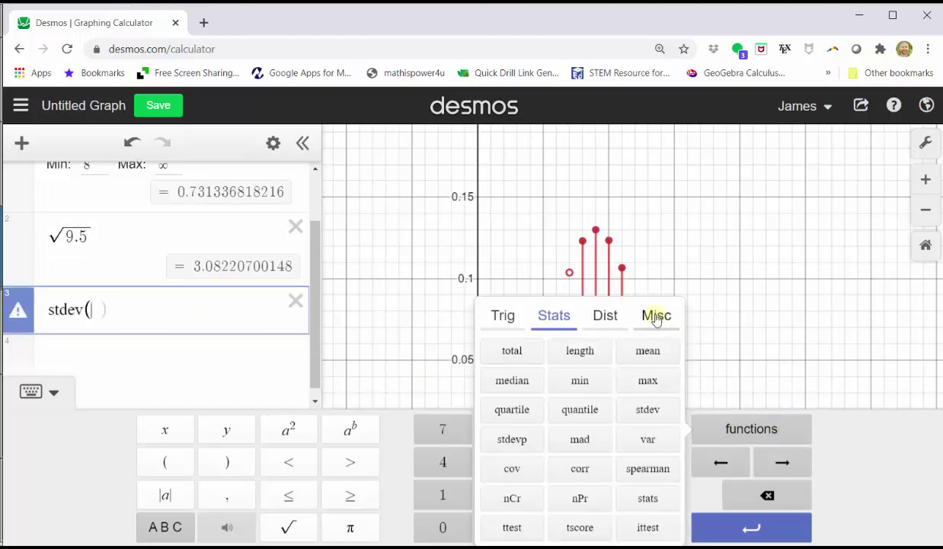
left_click(606, 314)
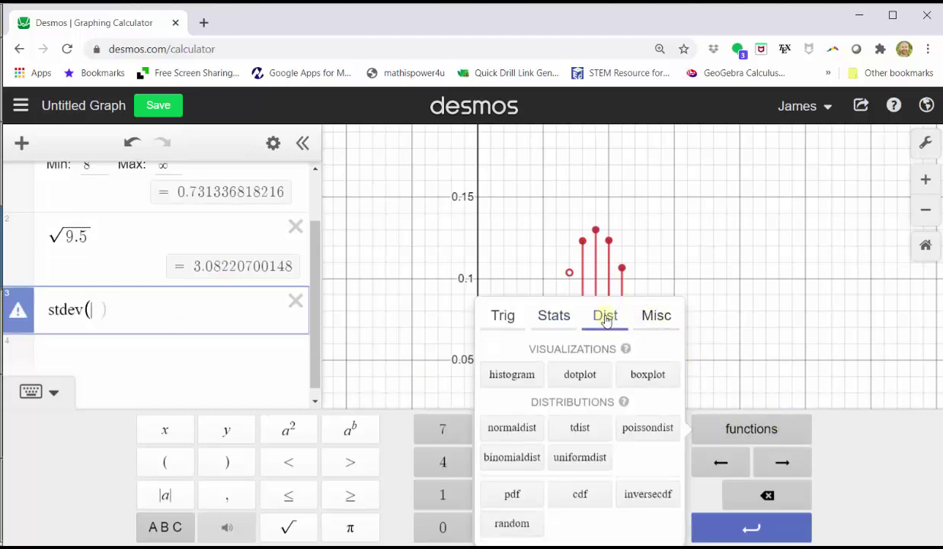
left_click(646, 428)
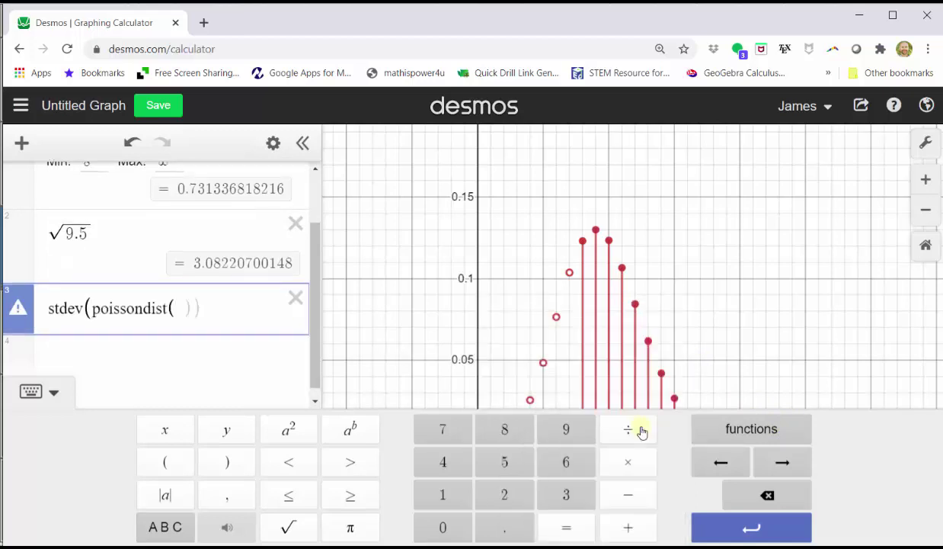
type("9.5")
key("Return")
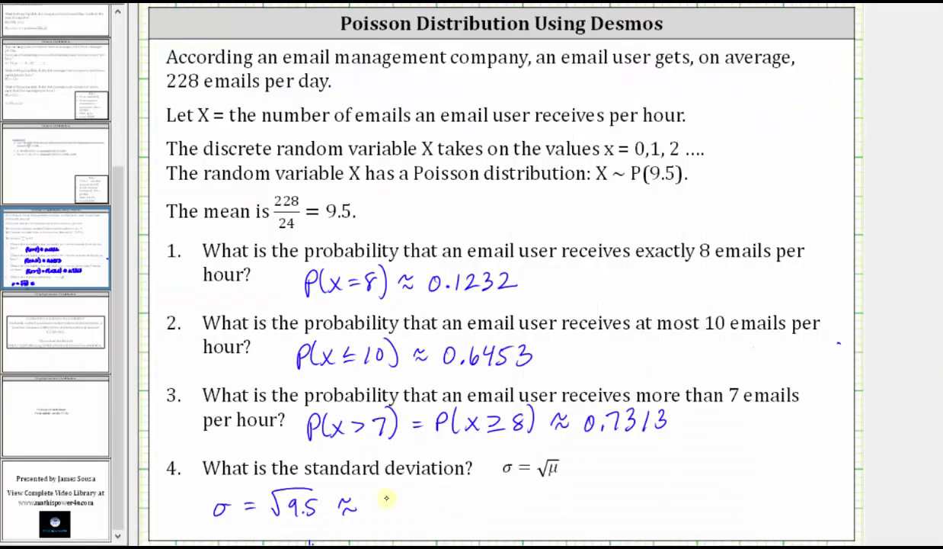
mouse_move(369, 479)
left_mouse_down()
mouse_move(366, 500)
mouse_move(415, 480)
mouse_move(456, 510)
mouse_move(477, 511)
left_mouse_up()
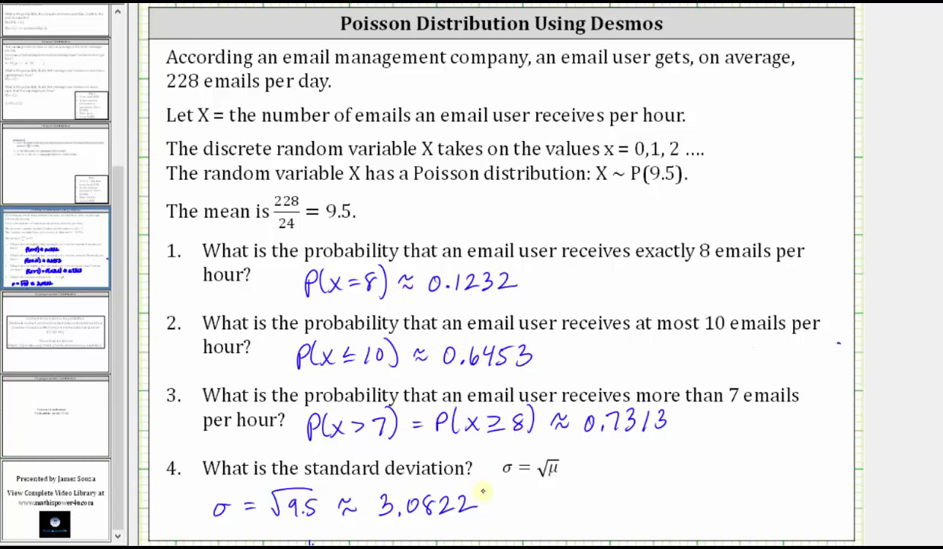